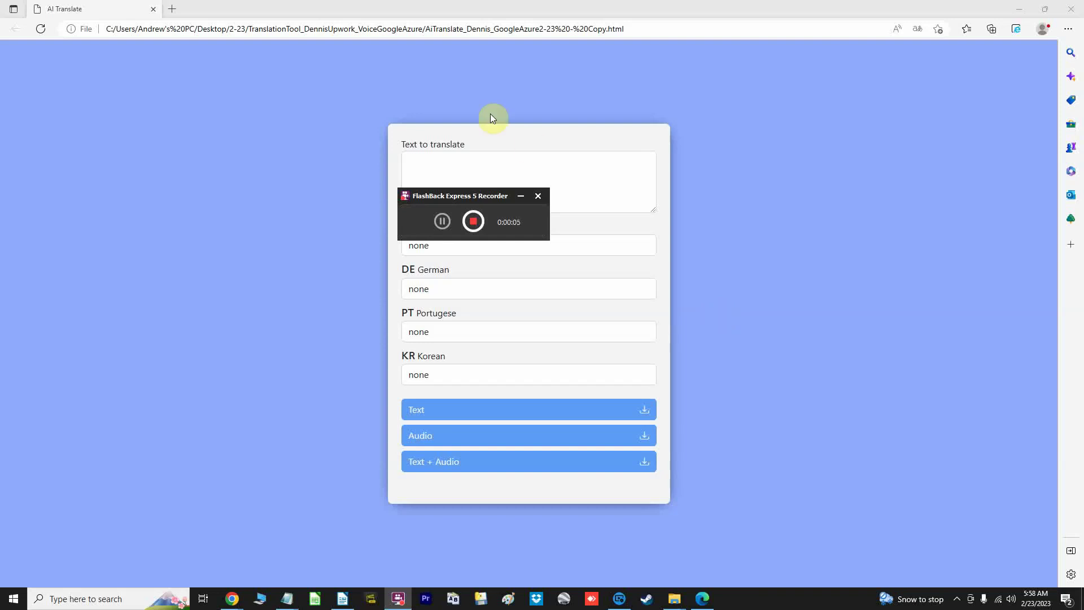
# Check the German, Portuguese and English voice dropdowns without choosing a voice.
pyautogui.click(483, 162)
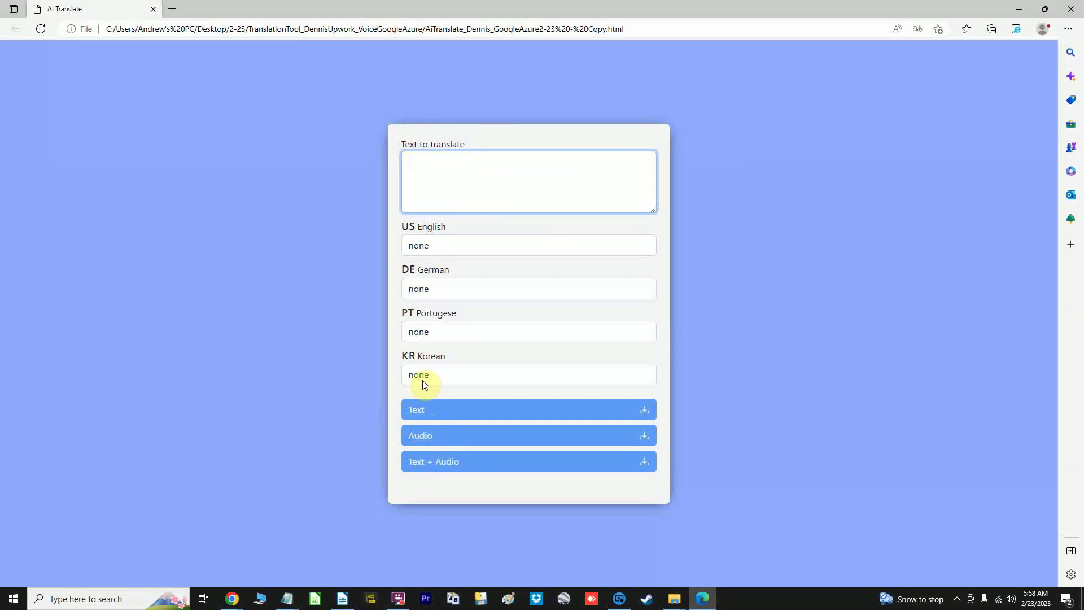
pyautogui.click(430, 291)
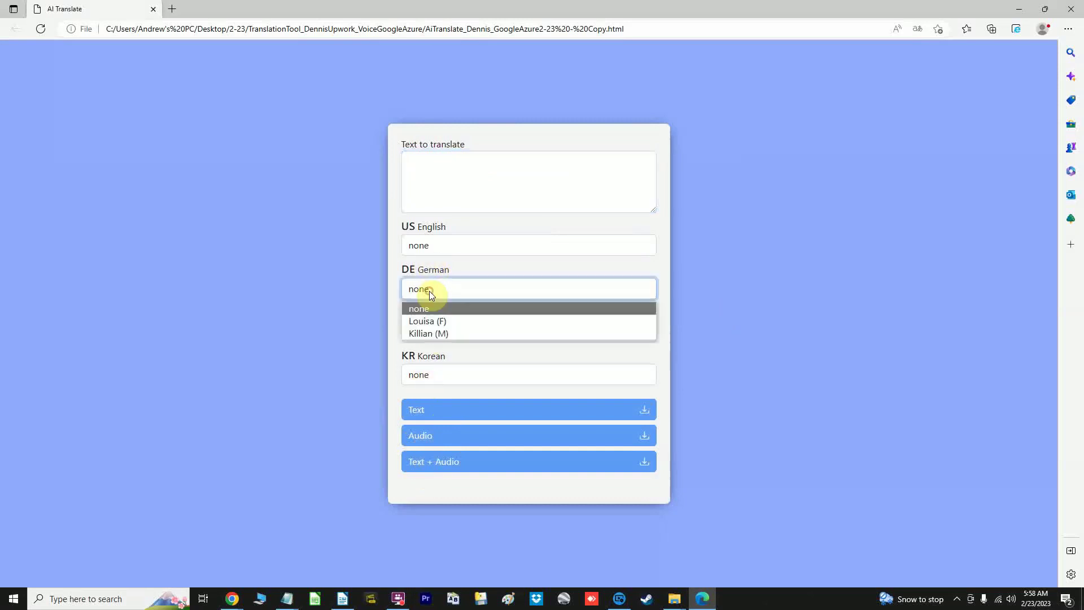
pyautogui.click(419, 309)
pyautogui.click(430, 332)
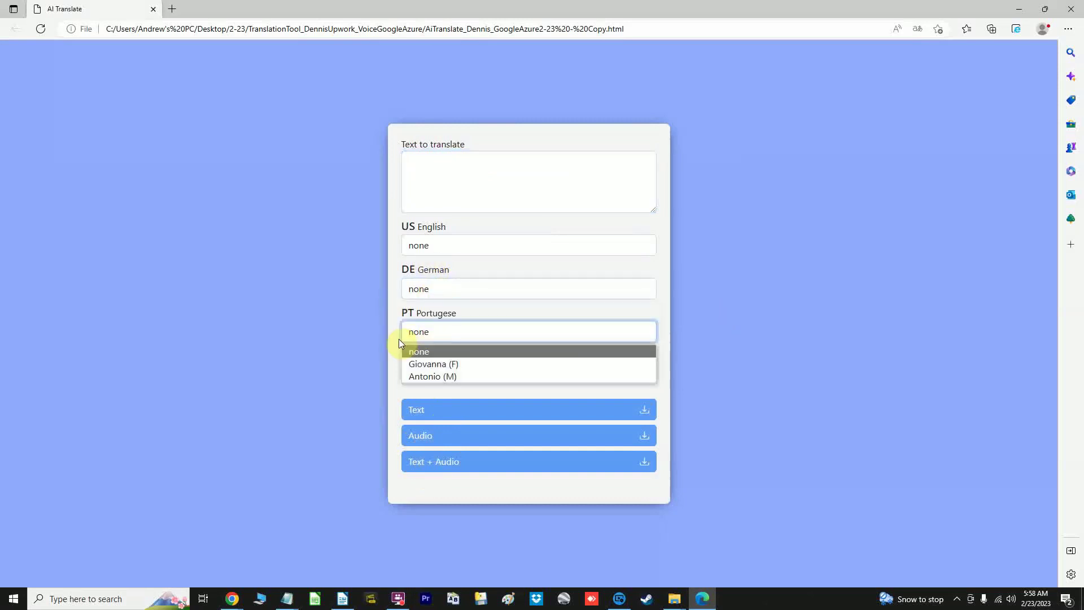
pyautogui.click(399, 341)
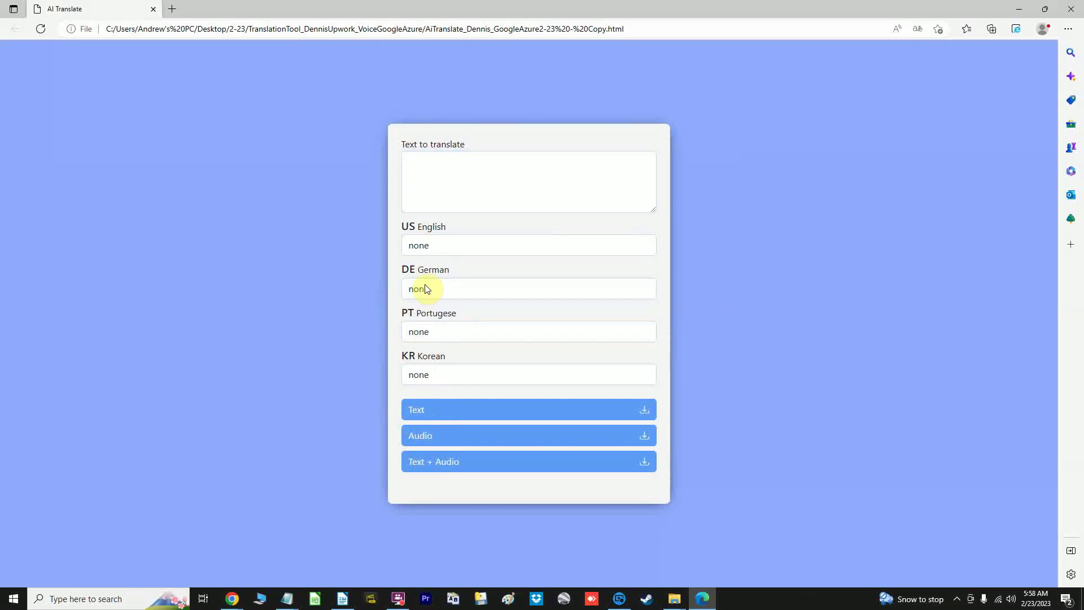
pyautogui.click(432, 245)
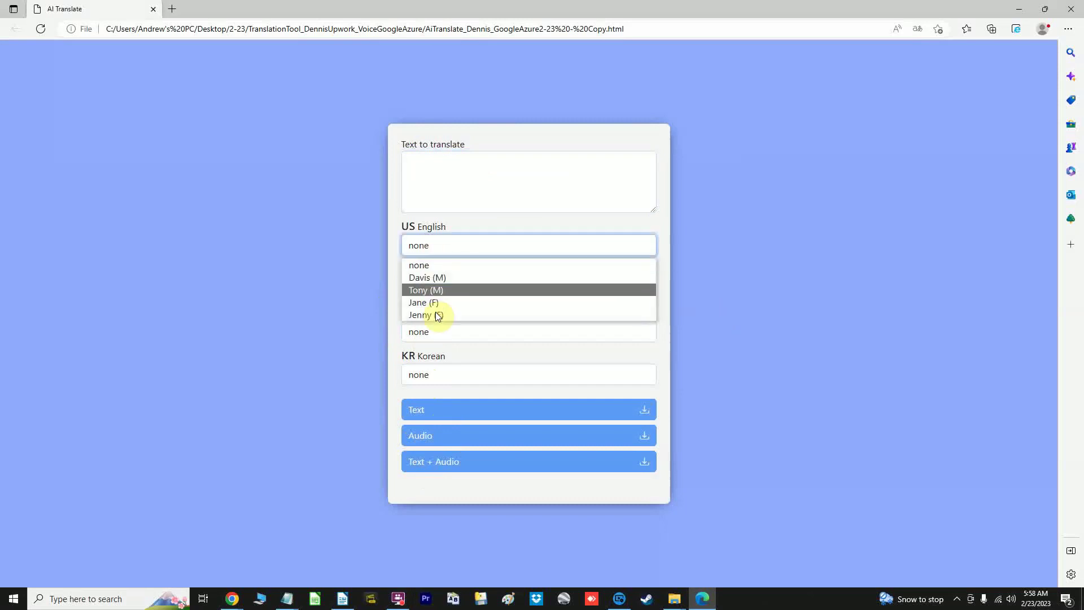
pyautogui.click(395, 265)
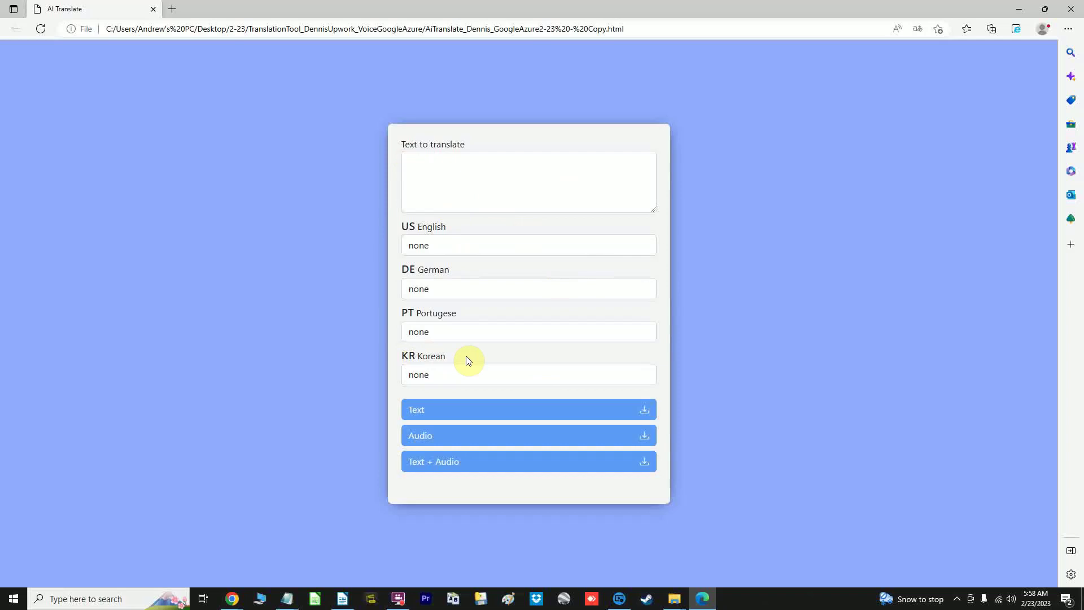
# Paste the train-schedule paragraph and download the Text + Audio zip.
pyautogui.click(441, 174)
pyautogui.hotkey('ctrl', 'v')
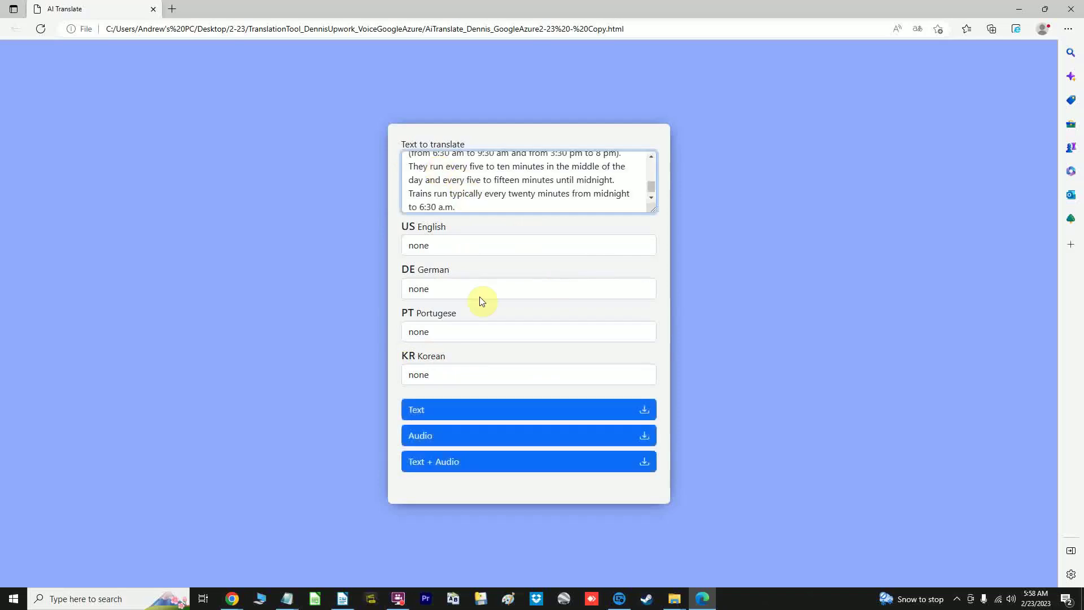
pyautogui.click(445, 466)
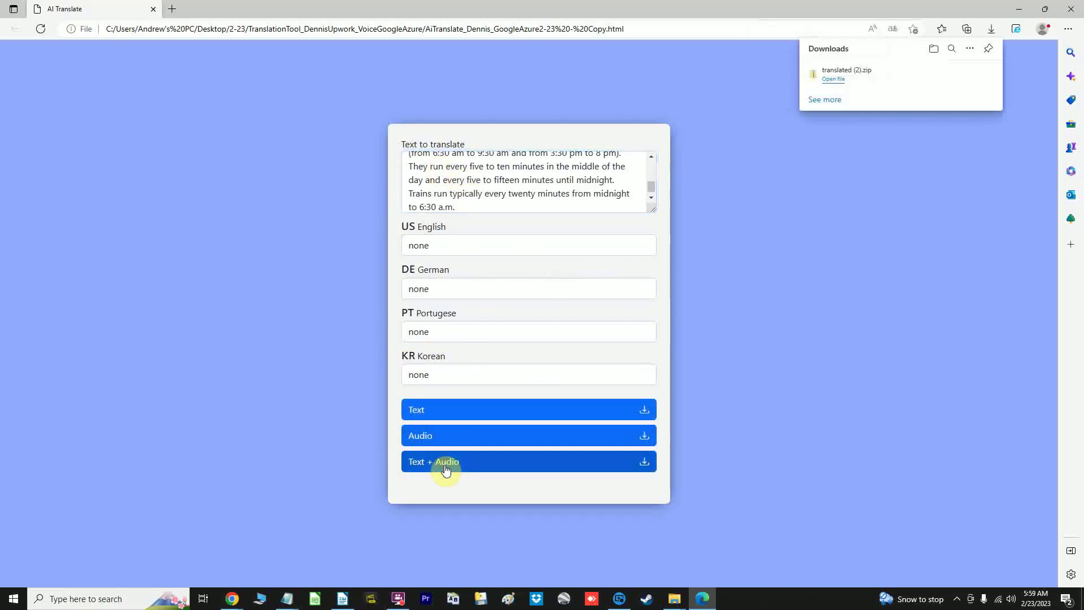
pyautogui.moveTo(881, 74)
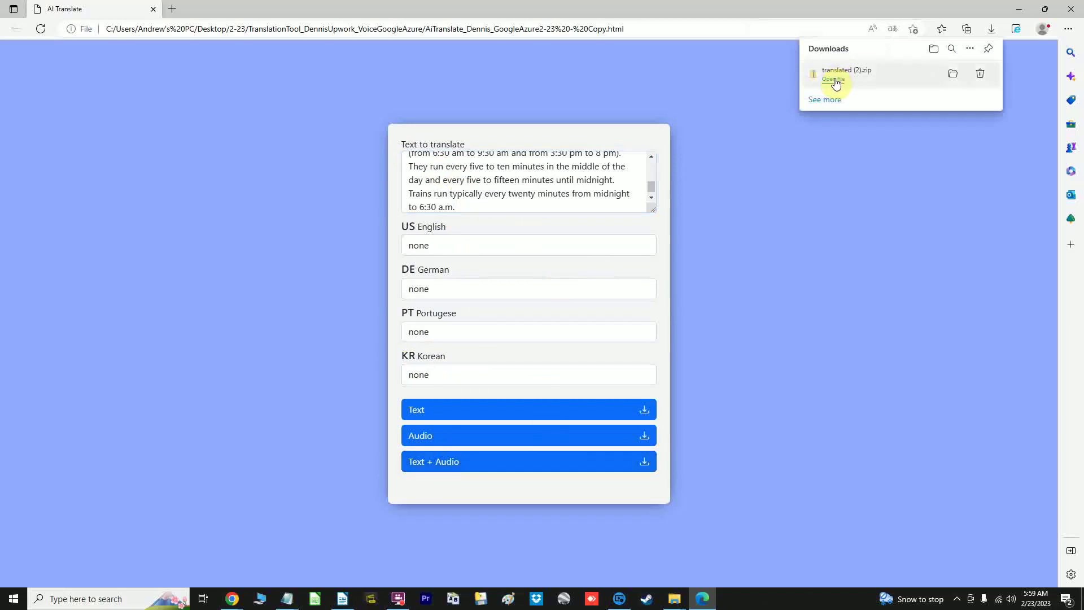
# Open the empty translated (2).zip, close it, and delete that download.
pyautogui.click(835, 79)
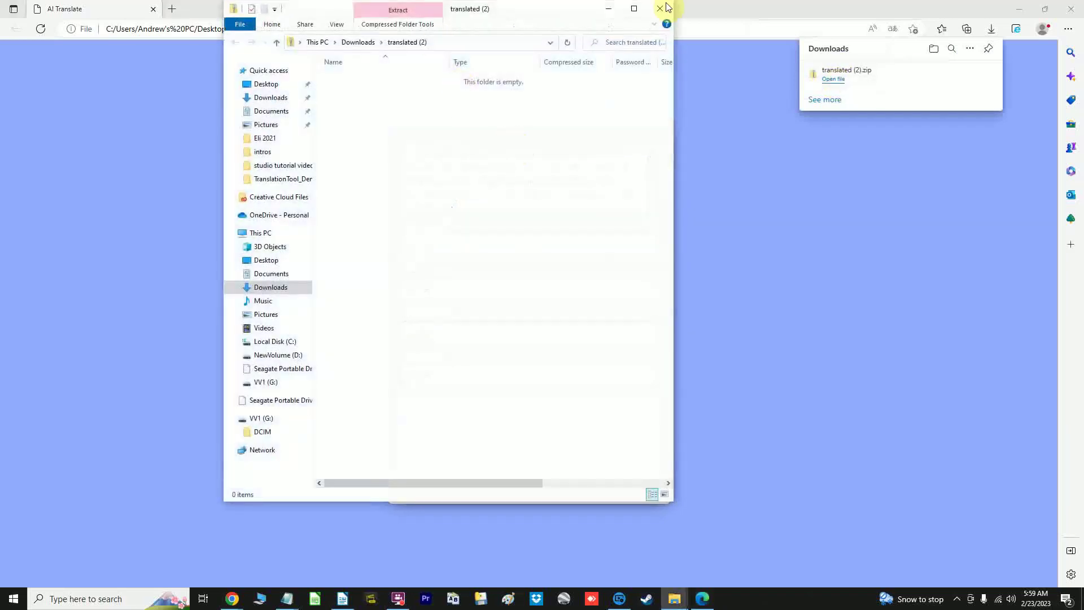
pyautogui.click(662, 9)
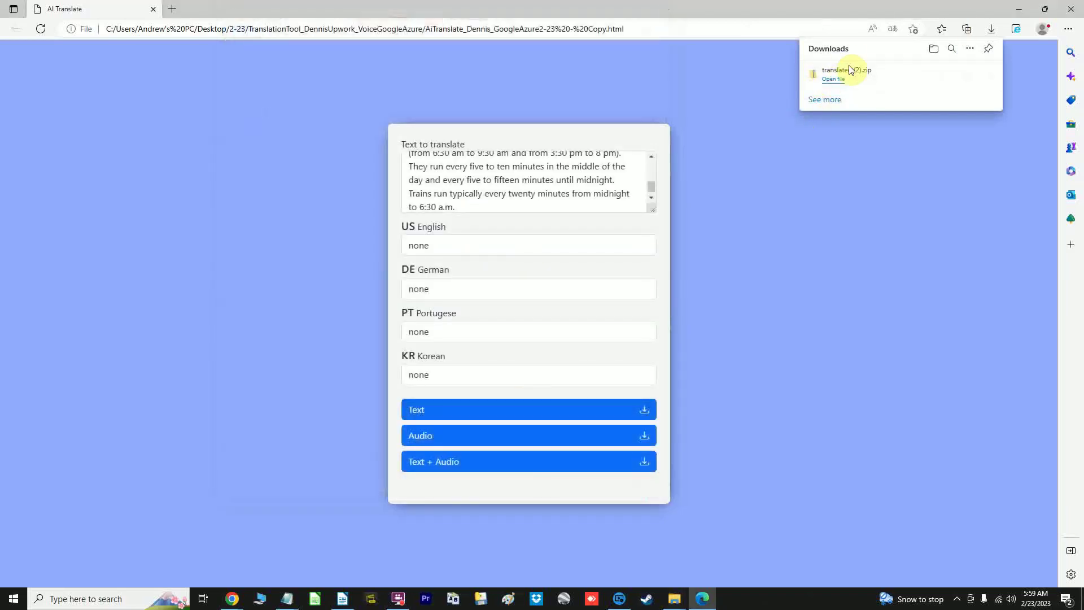
pyautogui.click(980, 73)
pyautogui.click(398, 598)
pyautogui.click(442, 225)
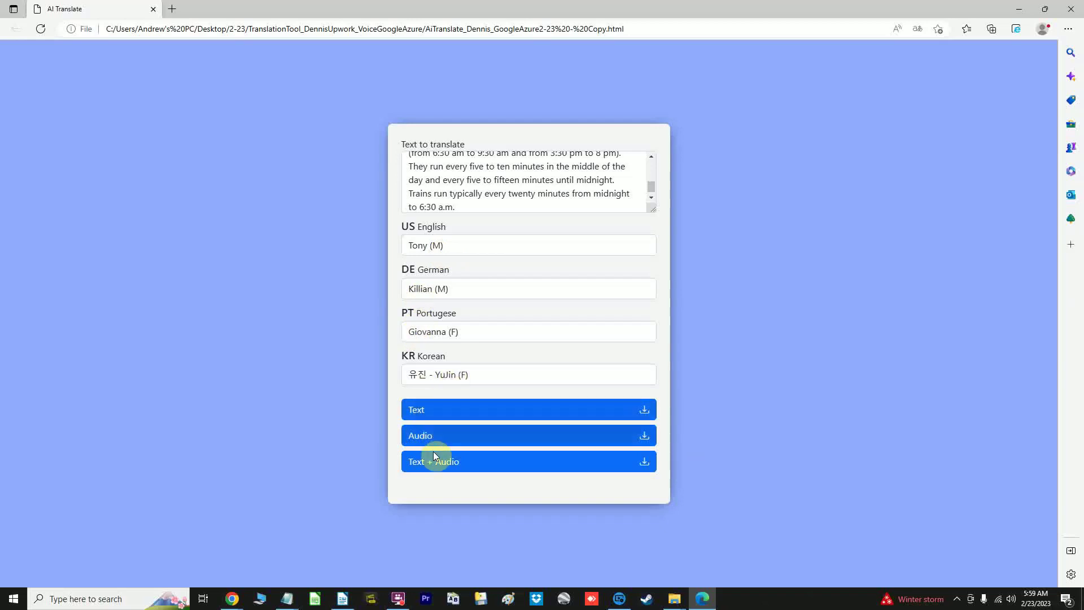
# Download the Text + Audio translations again and open translated (3).zip.
pyautogui.click(428, 467)
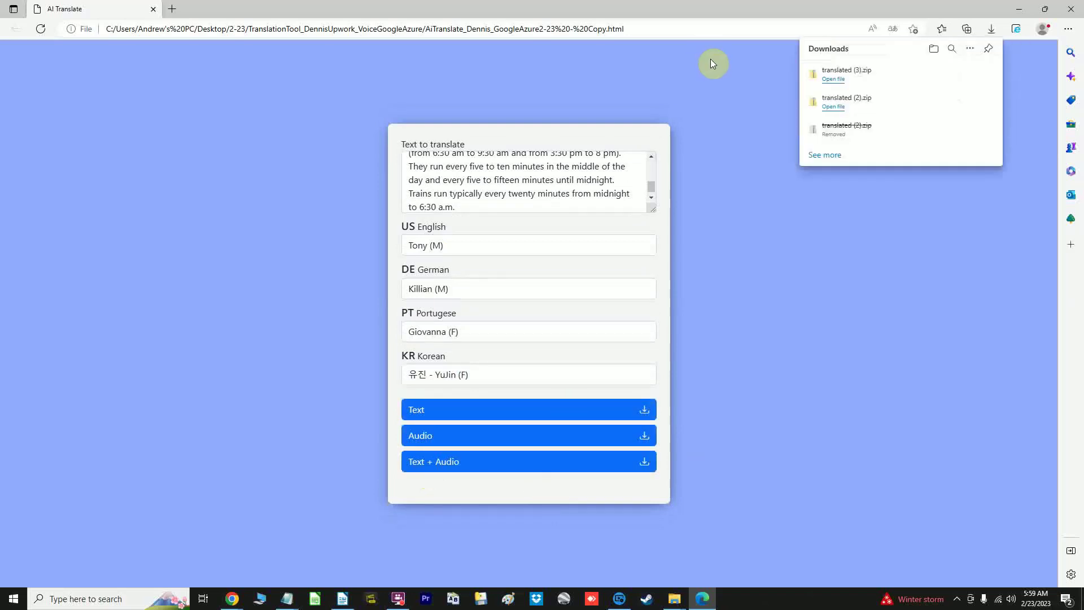
pyautogui.moveTo(874, 88)
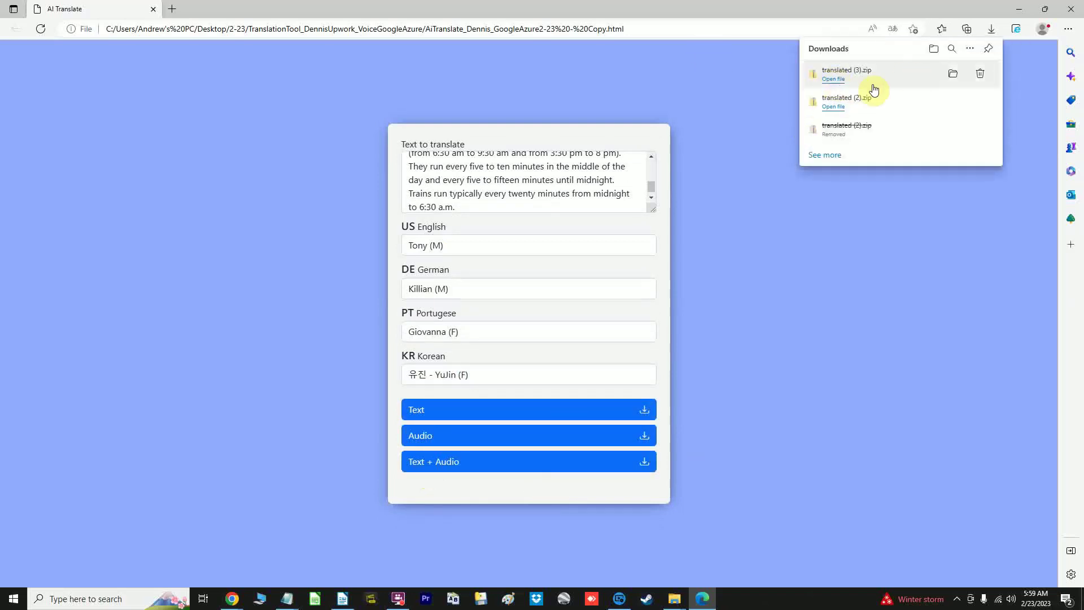
pyautogui.click(836, 80)
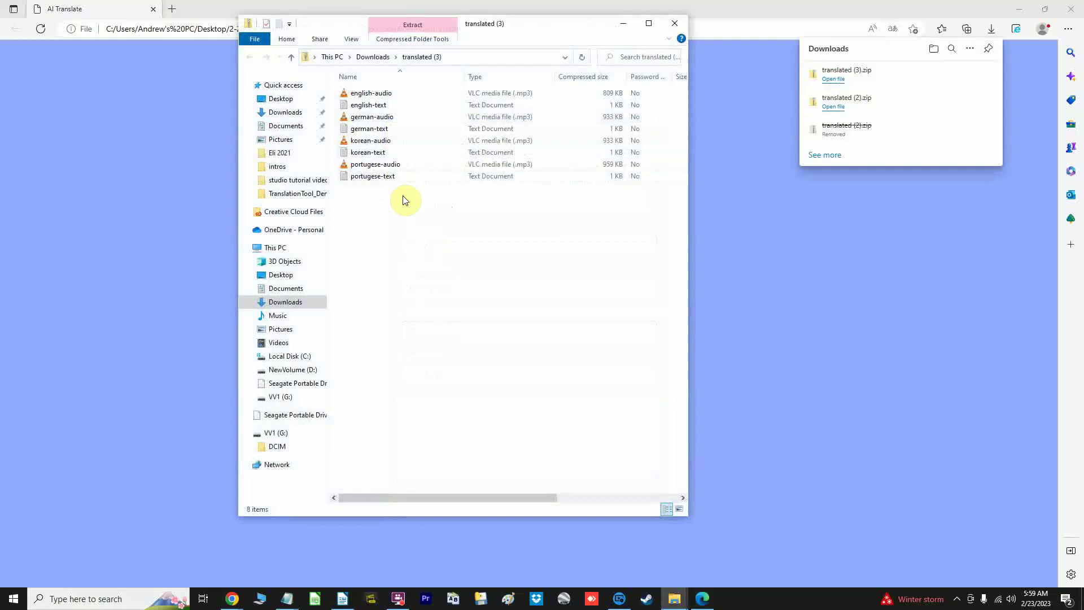
# Read the korean-text, portugese-text and german-text files, closing each Notepad window.
pyautogui.doubleClick(368, 152)
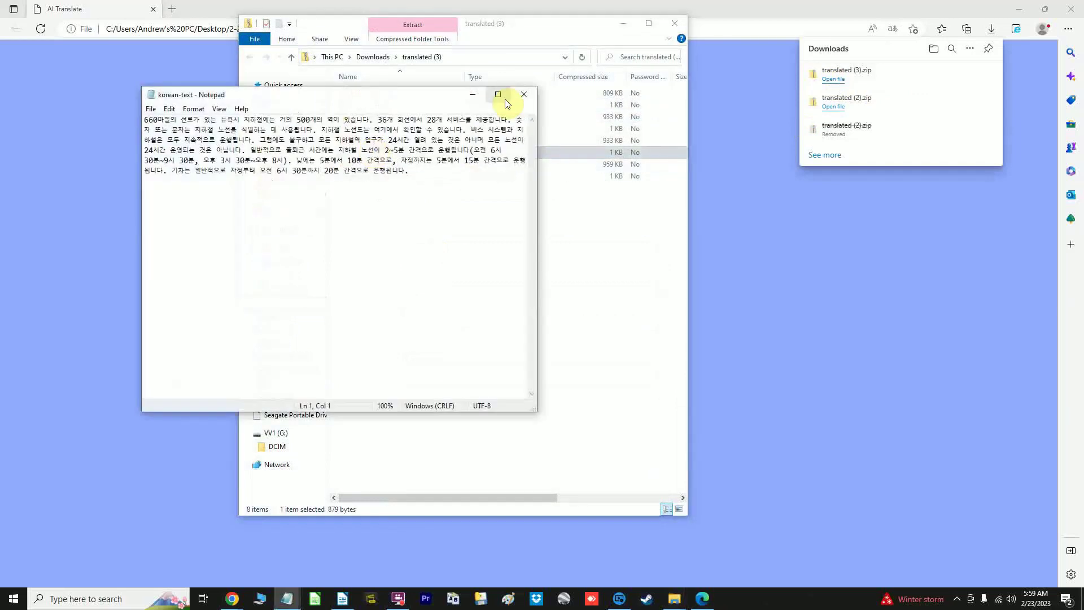
pyautogui.click(523, 96)
pyautogui.doubleClick(375, 176)
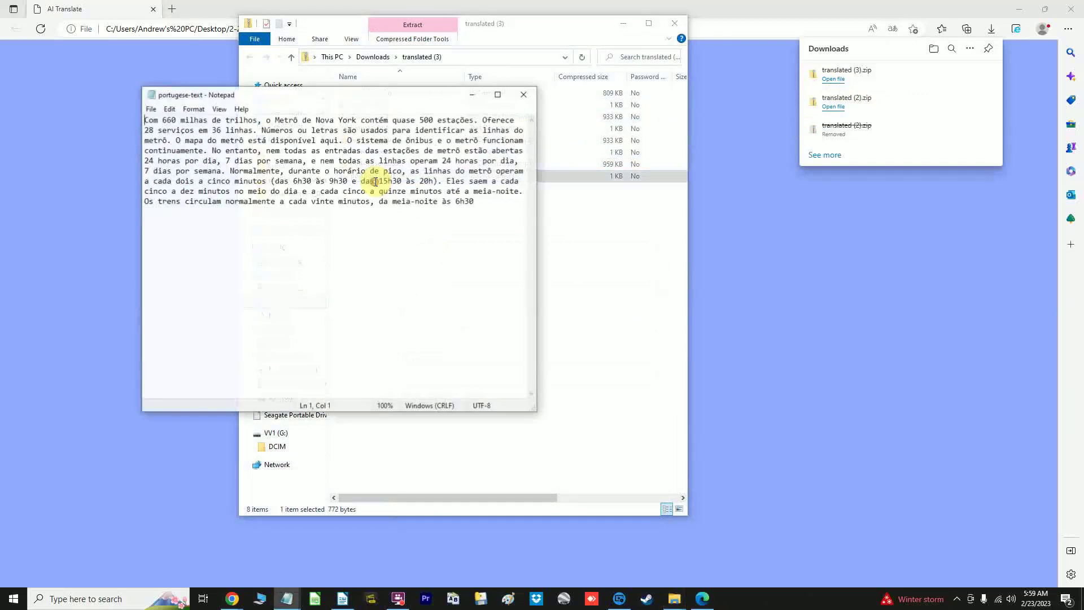
pyautogui.click(523, 94)
pyautogui.doubleClick(390, 127)
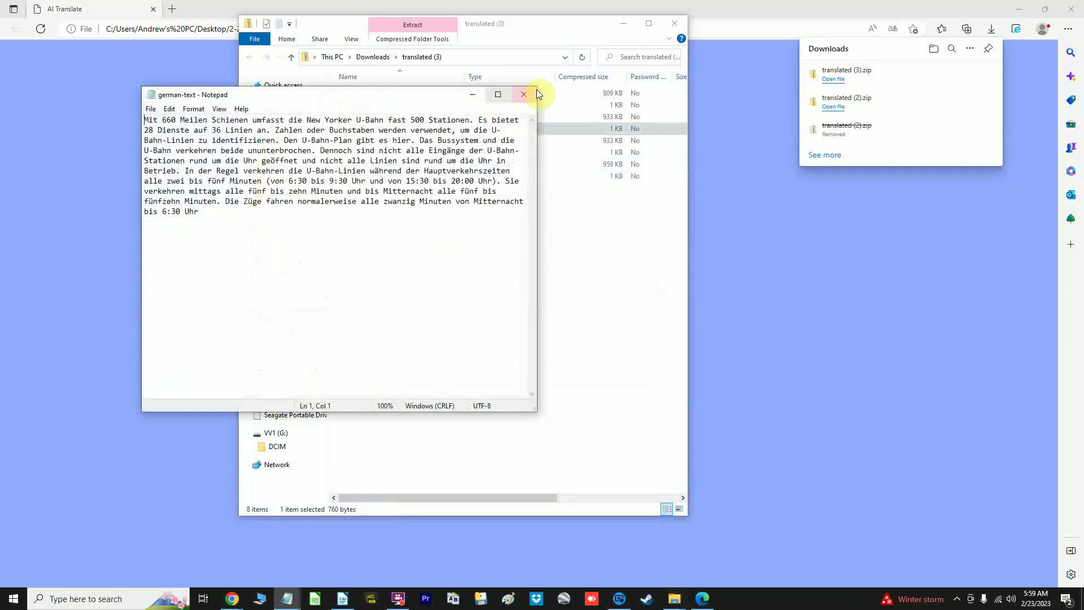
pyautogui.click(524, 94)
# Play the Korean and Portuguese audio translations in VLC, closing it after each.
pyautogui.doubleClick(371, 141)
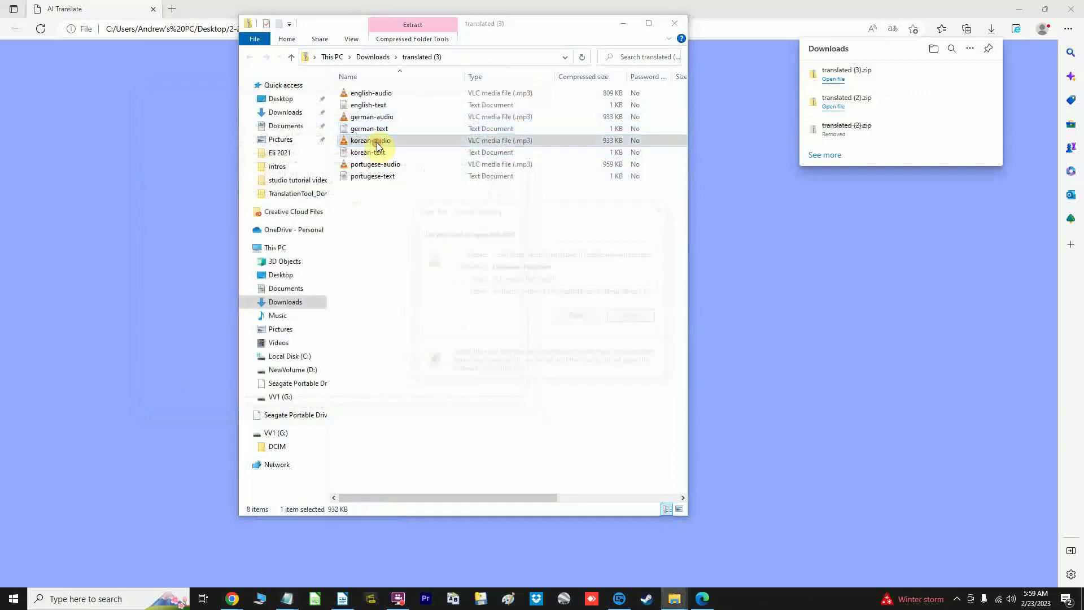
pyautogui.click(569, 313)
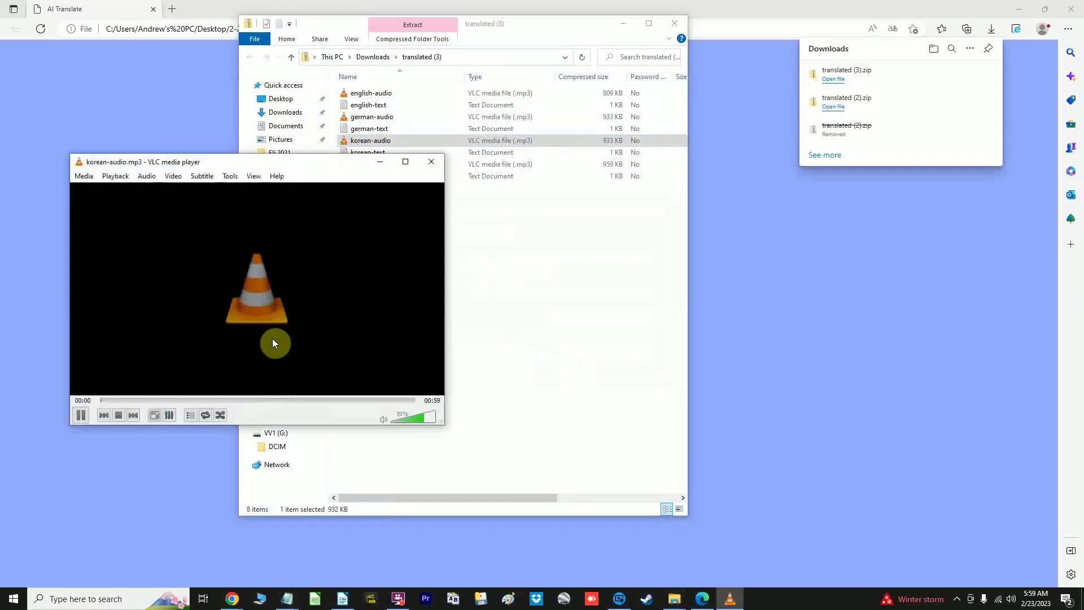
pyautogui.click(434, 163)
pyautogui.doubleClick(373, 165)
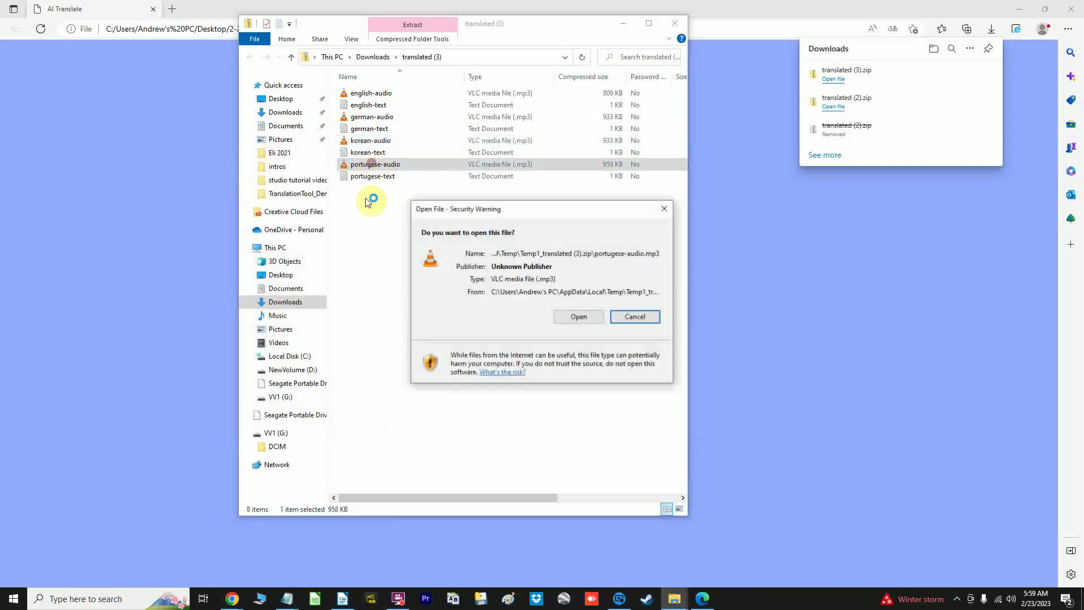
pyautogui.click(578, 316)
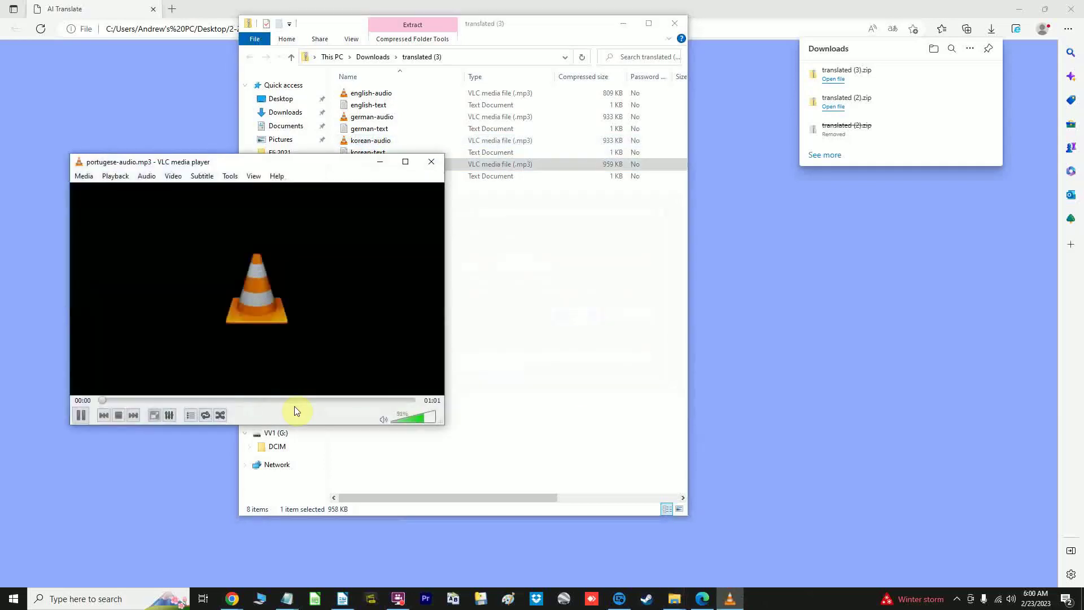
pyautogui.click(434, 160)
# Play the German and English audio translations, then close File Explorer.
pyautogui.doubleClick(371, 117)
pyautogui.click(565, 316)
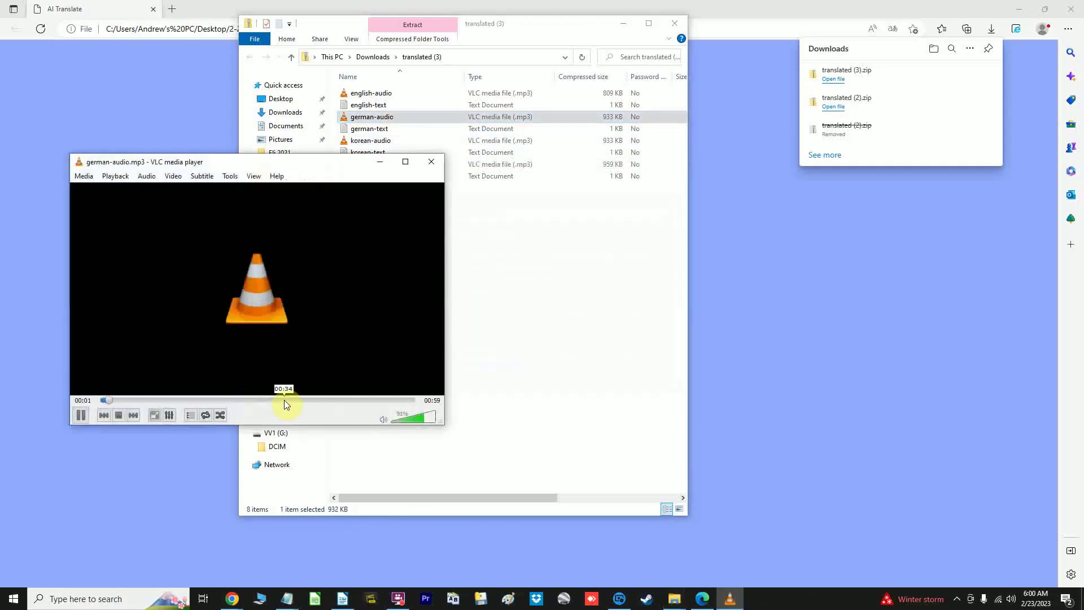
pyautogui.click(431, 161)
pyautogui.doubleClick(372, 93)
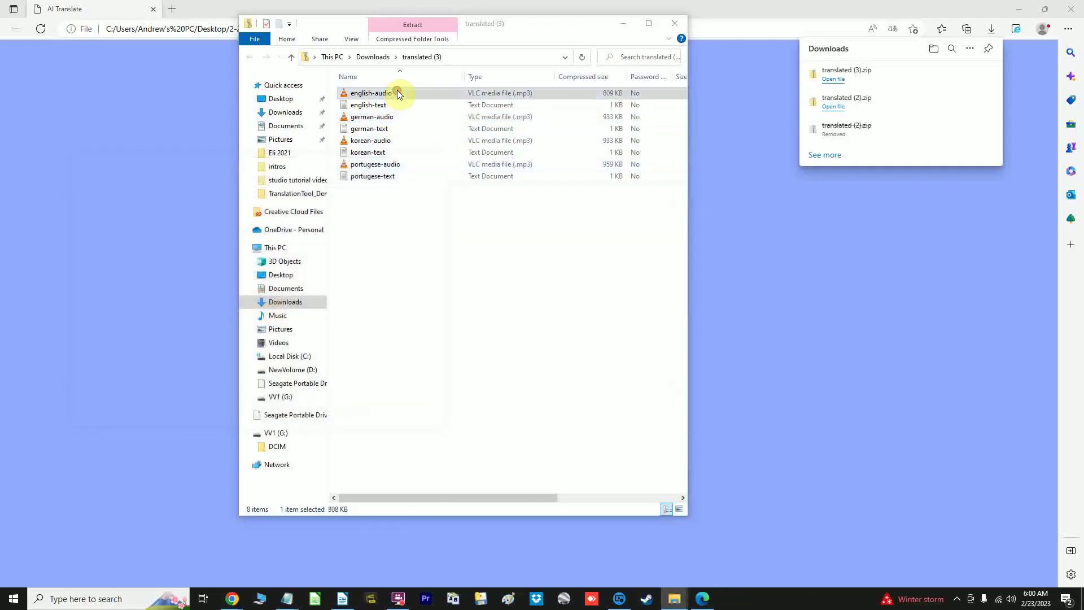
pyautogui.click(578, 321)
pyautogui.doubleClick(394, 88)
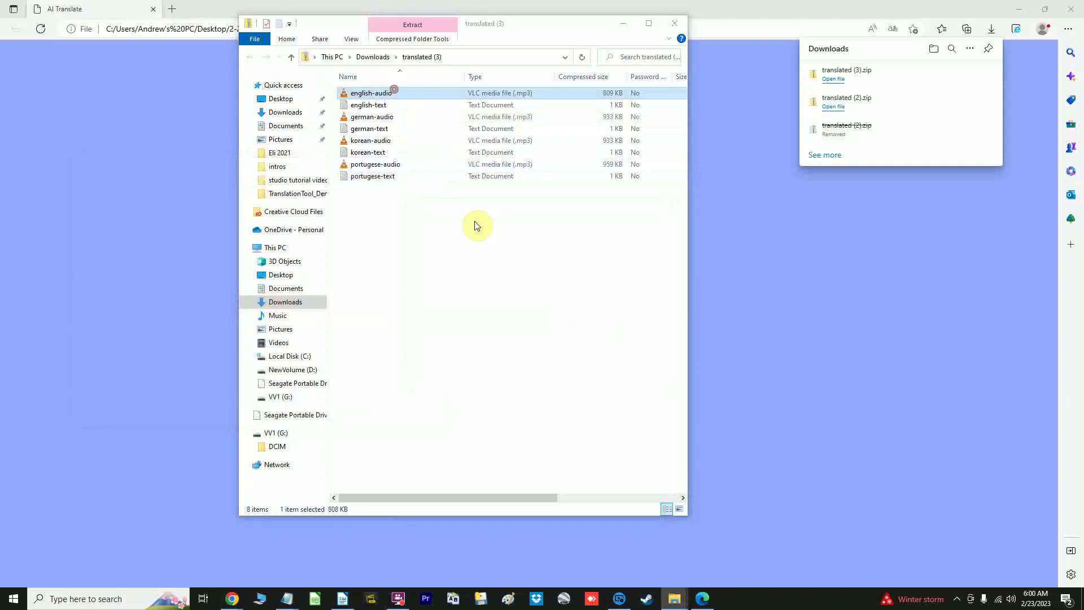
pyautogui.click(578, 318)
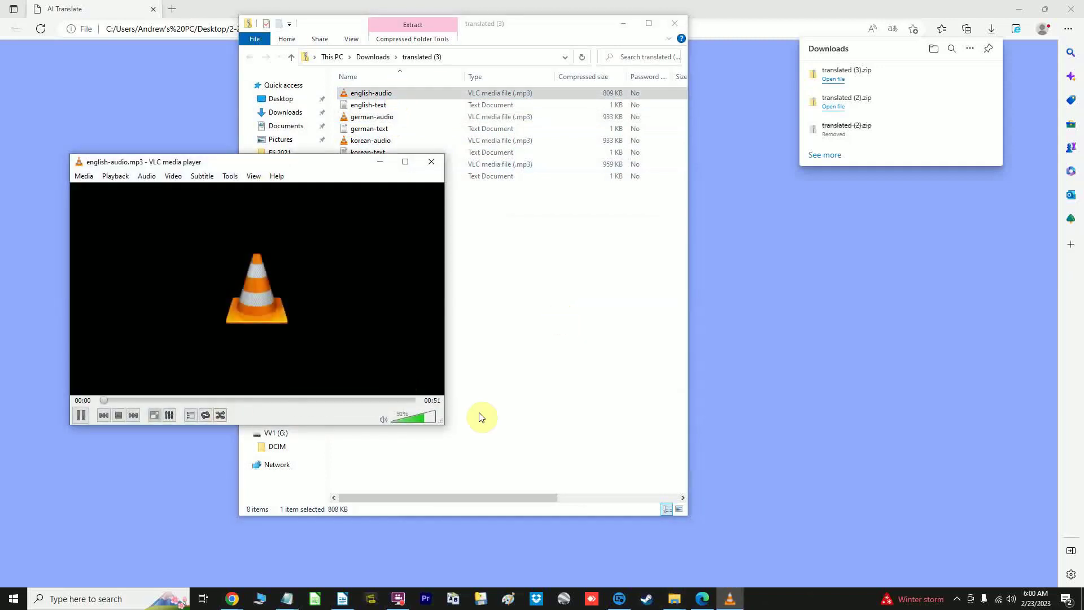
pyautogui.click(434, 162)
pyautogui.click(624, 23)
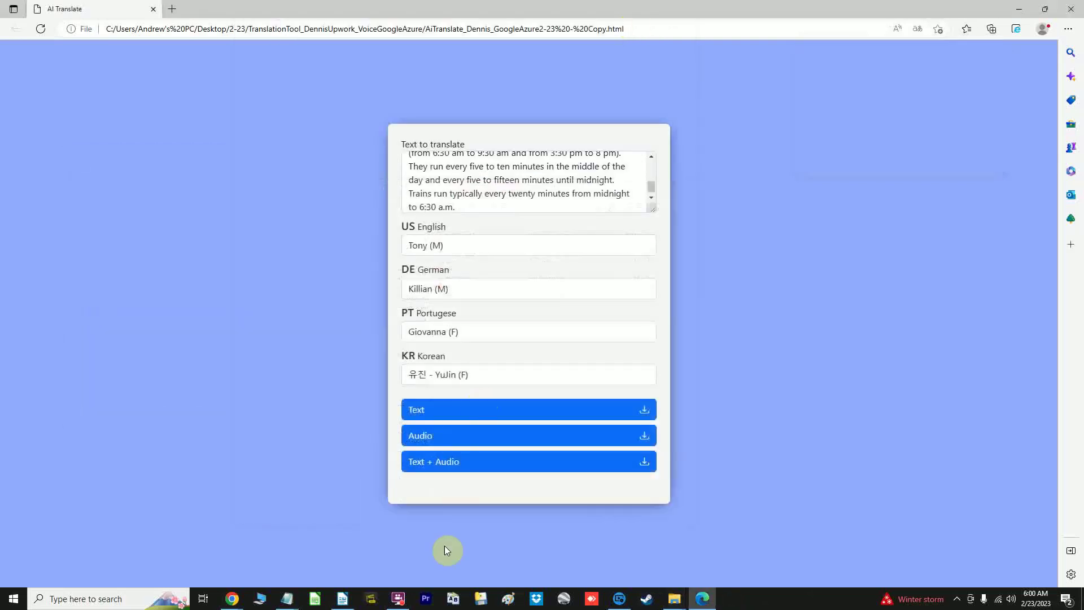